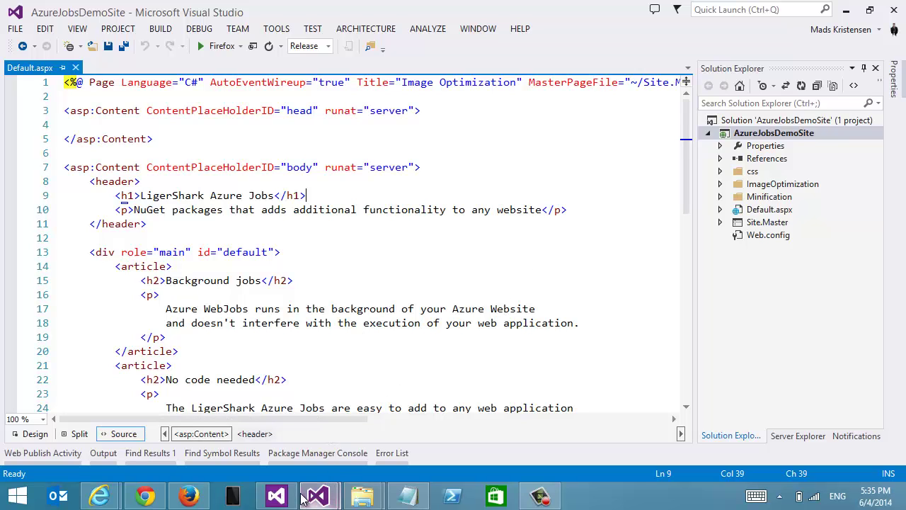
Switch to Firefox showing the live Image Optimization page with the 31750-byte screenshot.
click(188, 496)
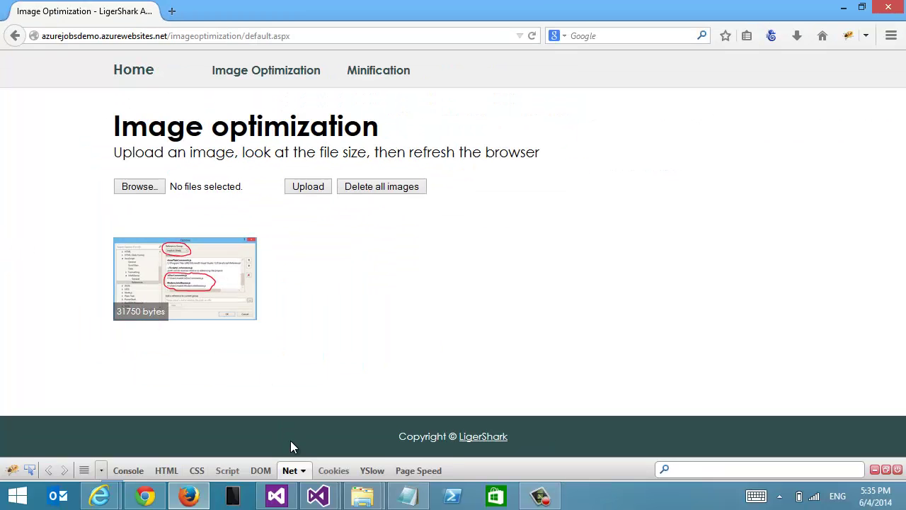
Expand the Firebug Net panel to check the png's size, collapse it, and return to Visual Studio.
drag(303, 456, 297, 307)
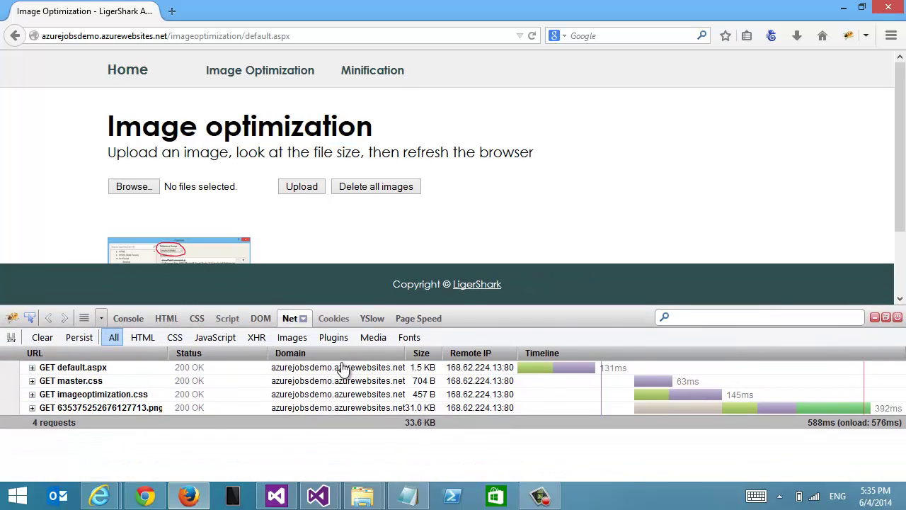
mouse_move(415, 405)
drag(548, 304, 542, 419)
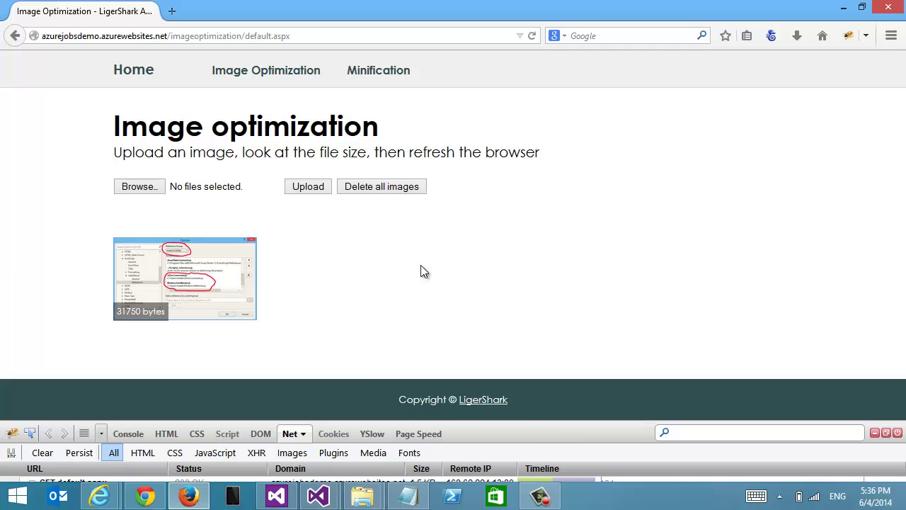
mouse_move(318, 495)
click(400, 424)
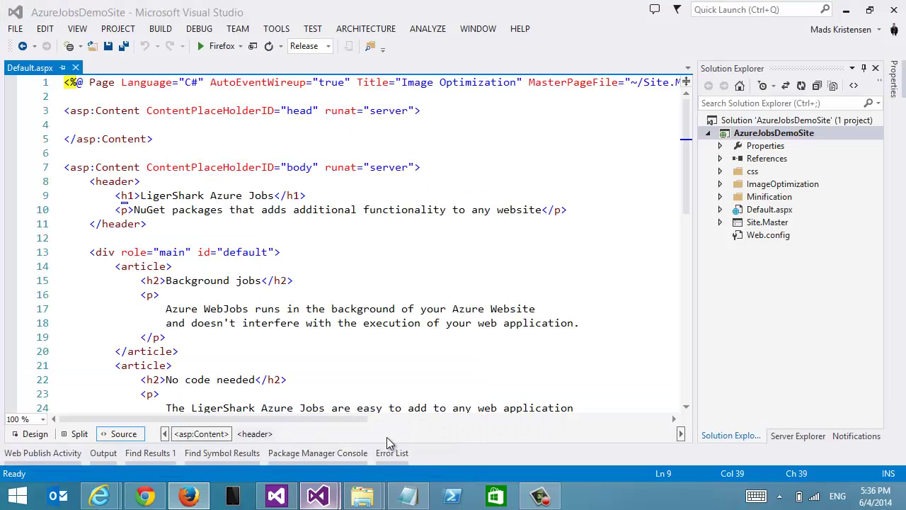
Search nuget.org for 'azure image optimizer' and install AzureImageOptimizer into AzureJobsDemoSite.
right_click(776, 137)
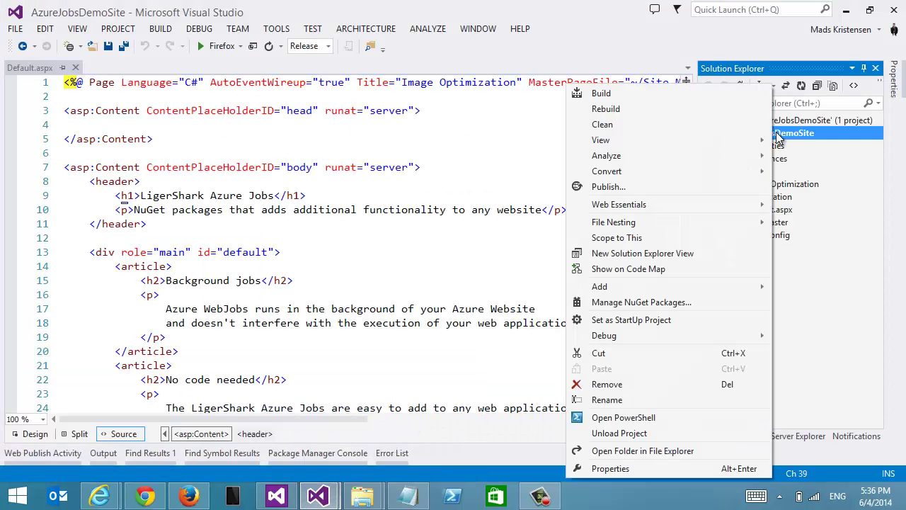
click(629, 303)
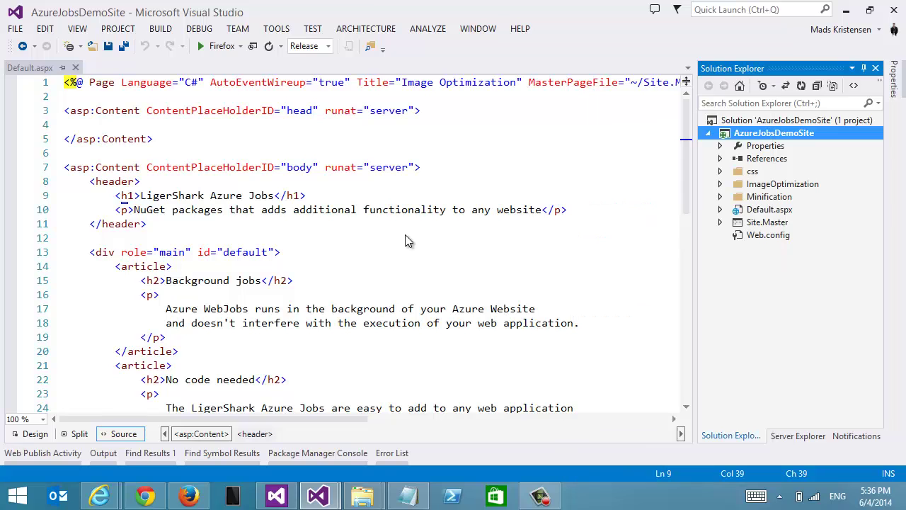
click(156, 103)
click(189, 129)
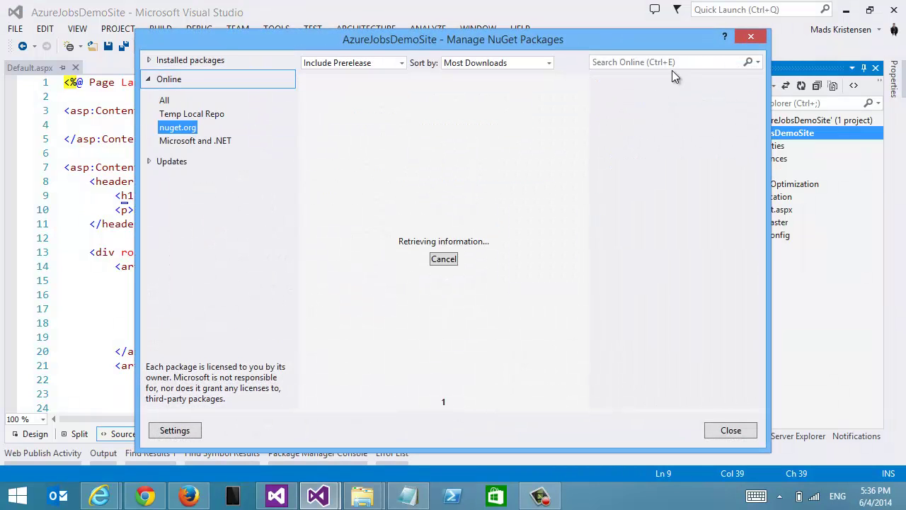
click(672, 70)
text(image)
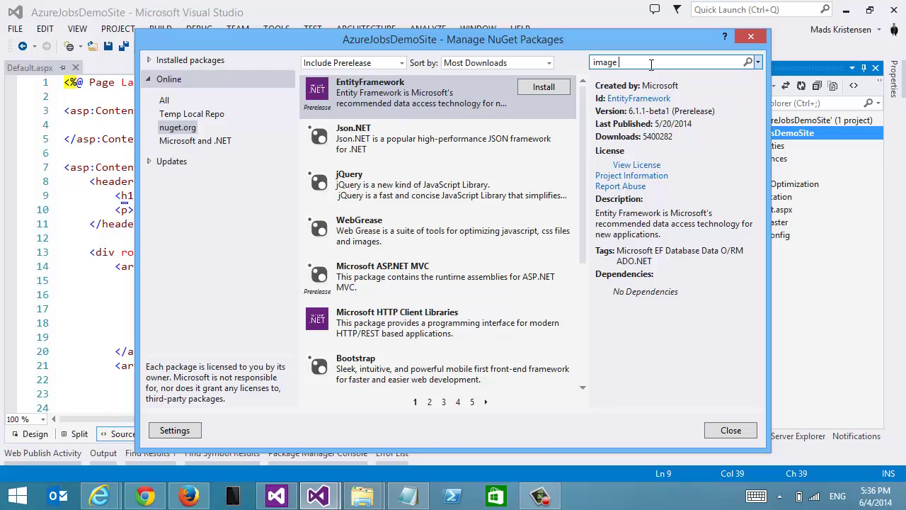
key(ctrl+a)
text(azure)
key(Down)
key(Return)
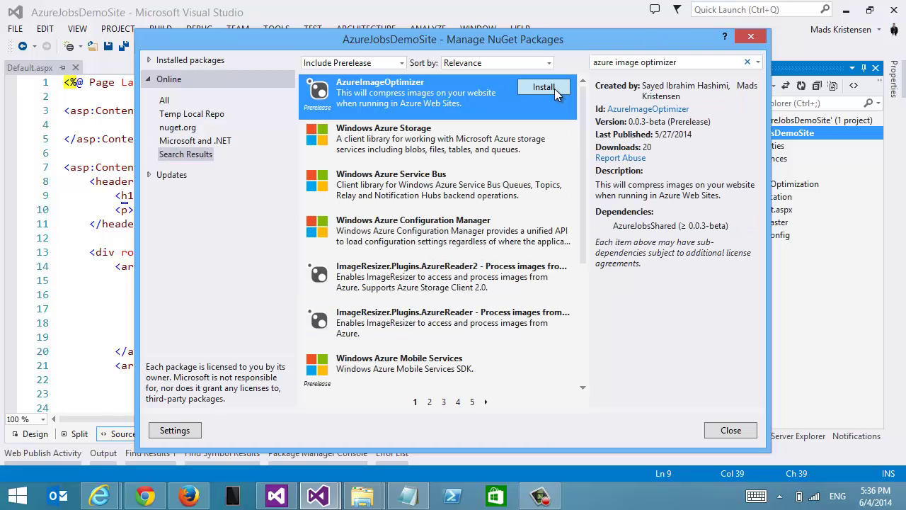
click(554, 86)
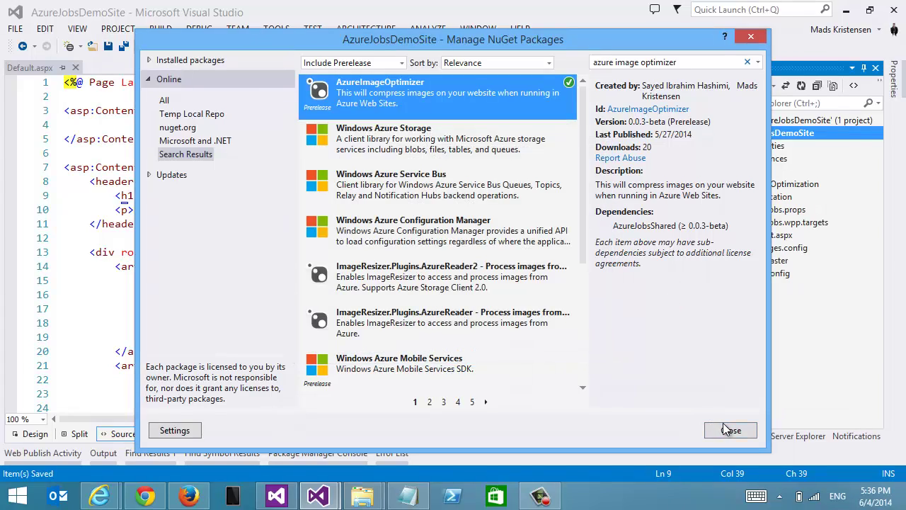
click(730, 430)
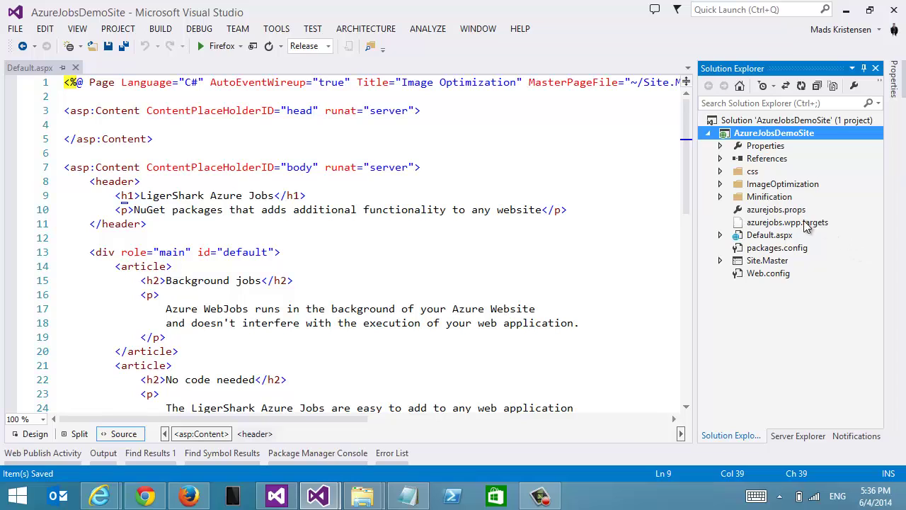
Inspect the added azurejobs.props and azurejobs.wpp.targets files, then start Publish for the project.
click(792, 210)
click(787, 223)
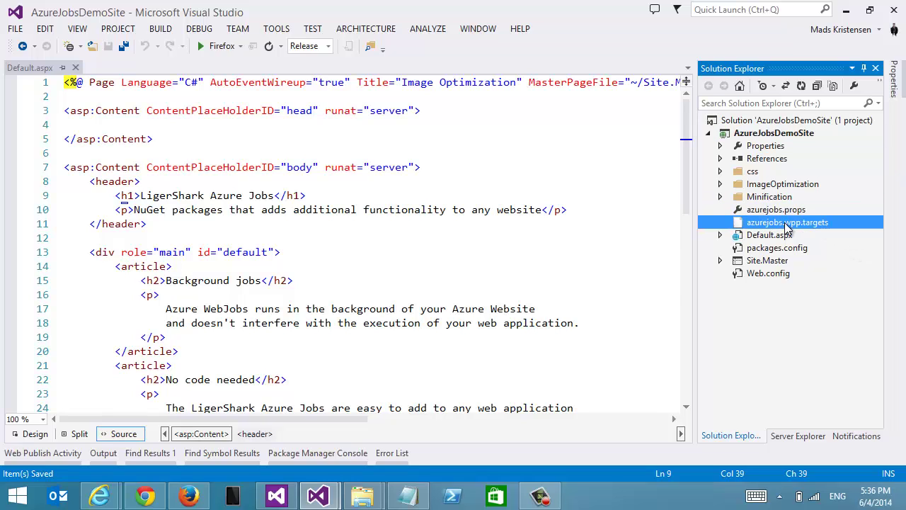
right_click(763, 134)
click(588, 186)
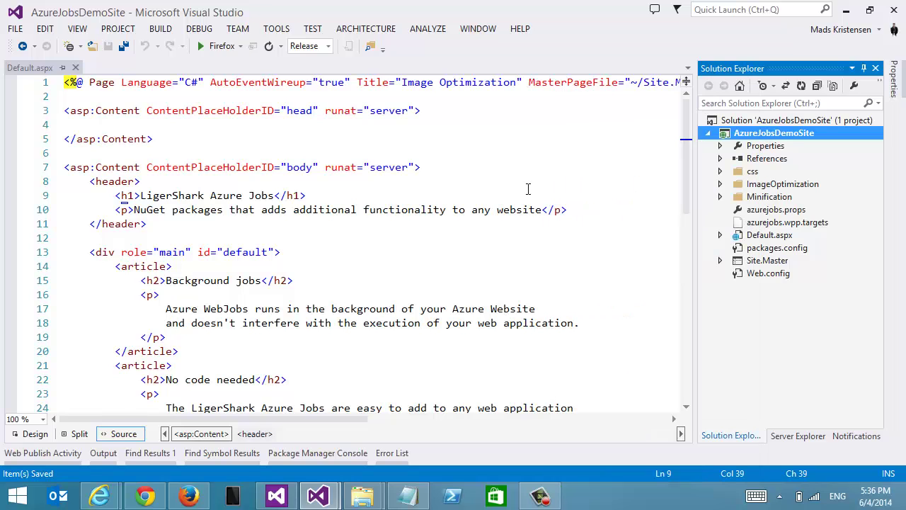
Advance through the Publish Web settings to the Preview page and list the files to deploy.
click(253, 176)
click(352, 184)
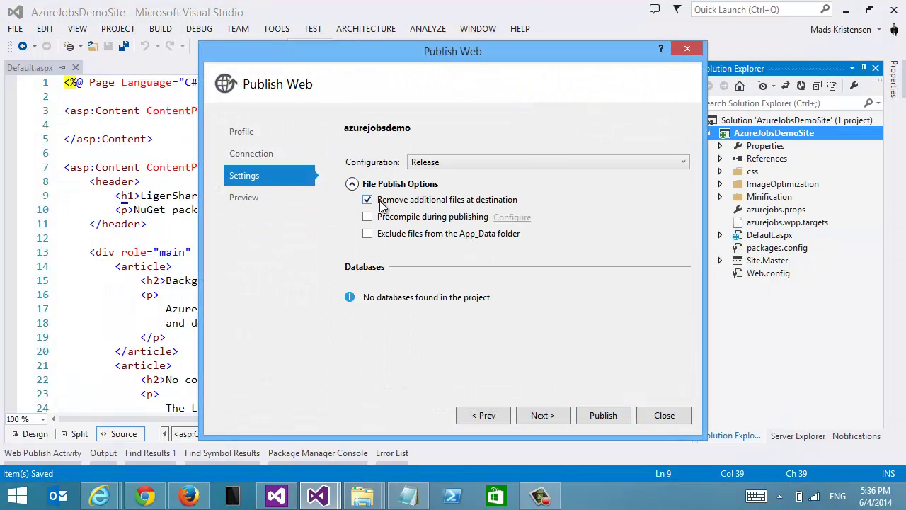
click(267, 198)
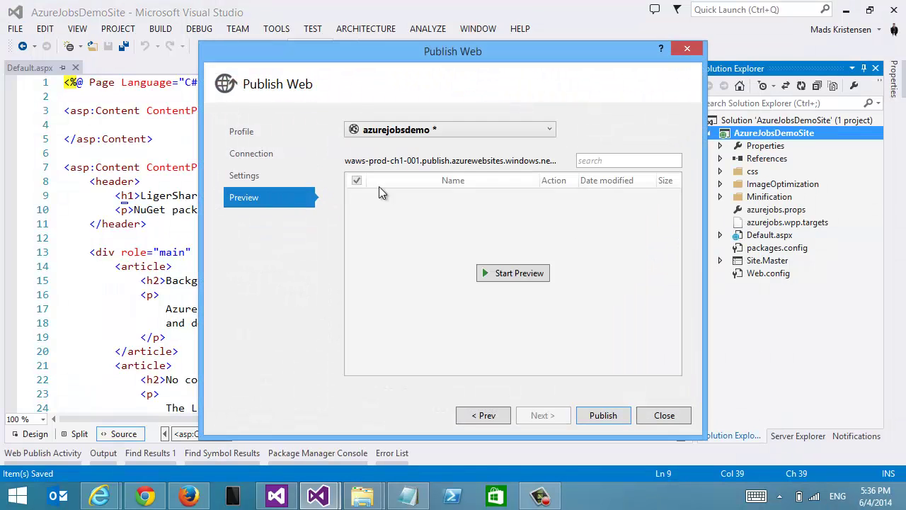
click(517, 272)
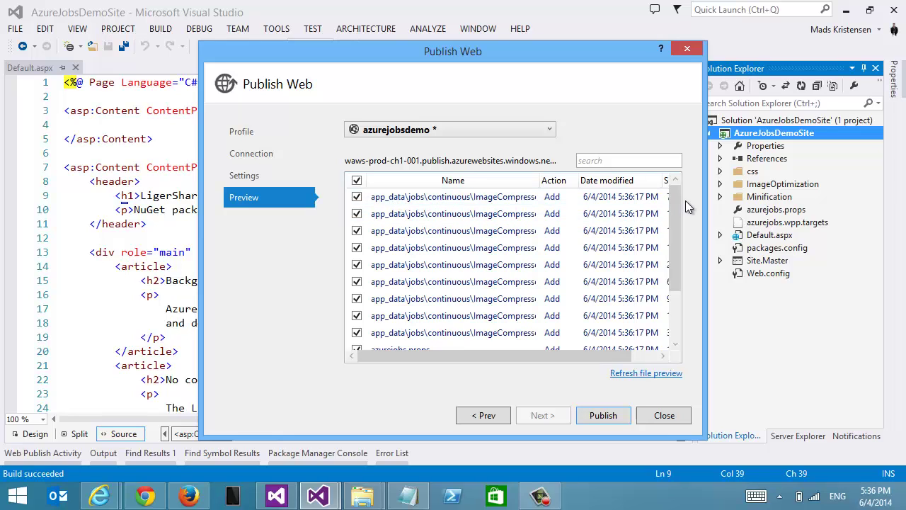
Verify the ImageCompressor.Job executable, optipng and pngout are in the deploy list, then publish.
drag(671, 206, 682, 280)
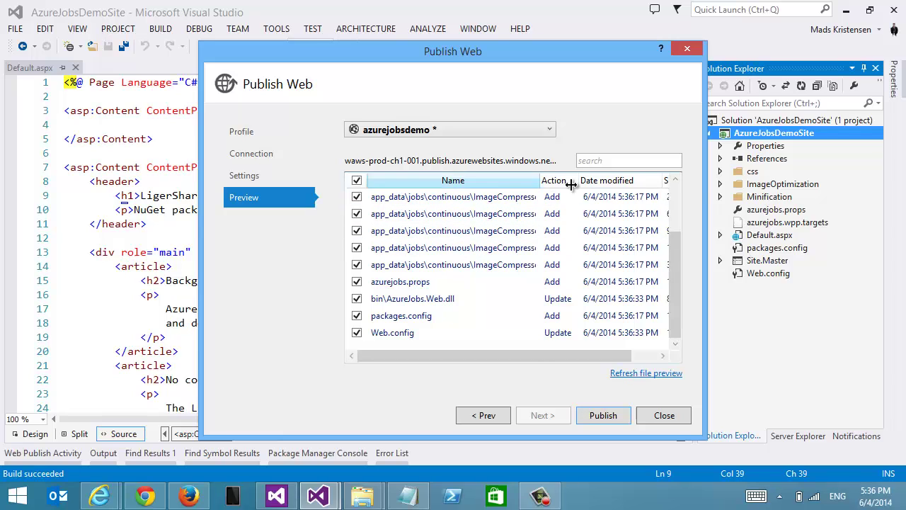
drag(540, 180, 711, 188)
drag(676, 256, 677, 200)
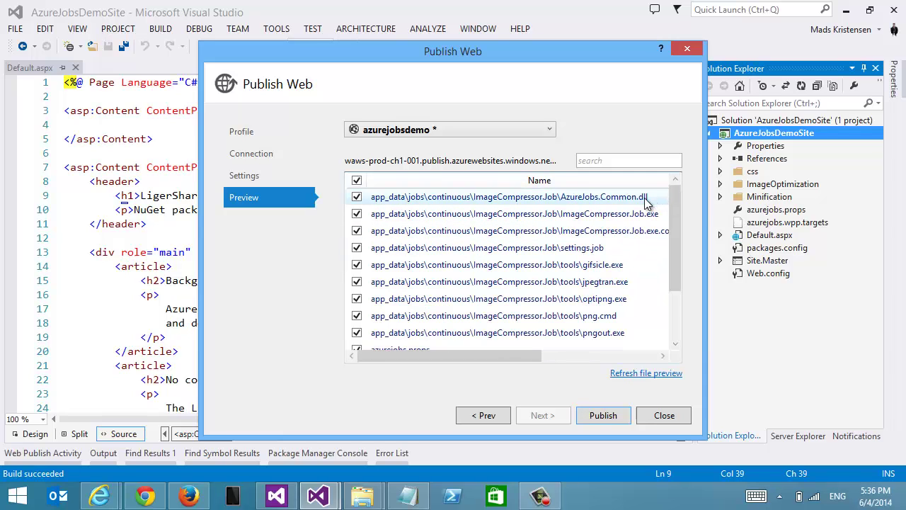
click(606, 219)
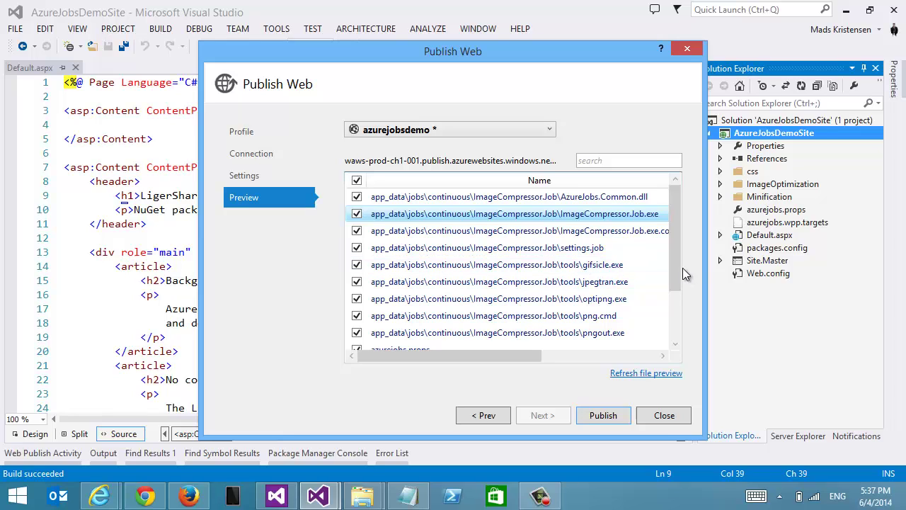
drag(676, 278, 598, 286)
click(598, 283)
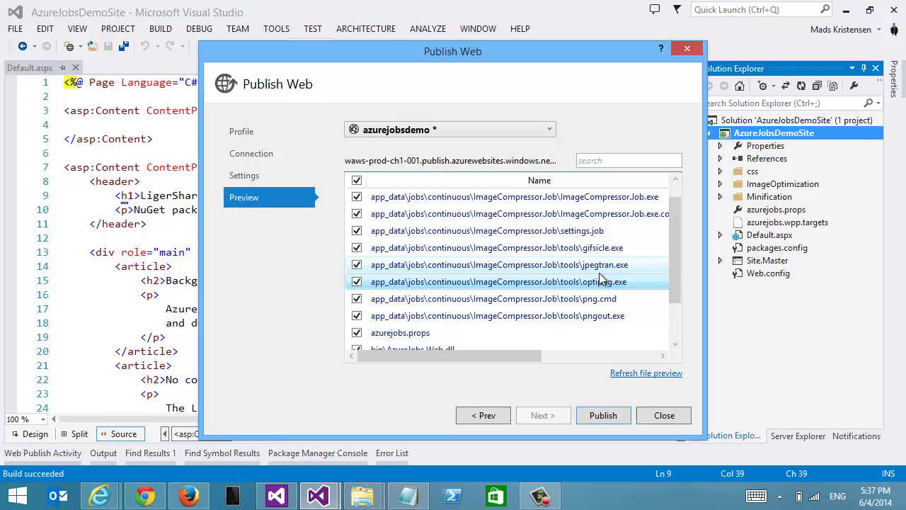
click(613, 314)
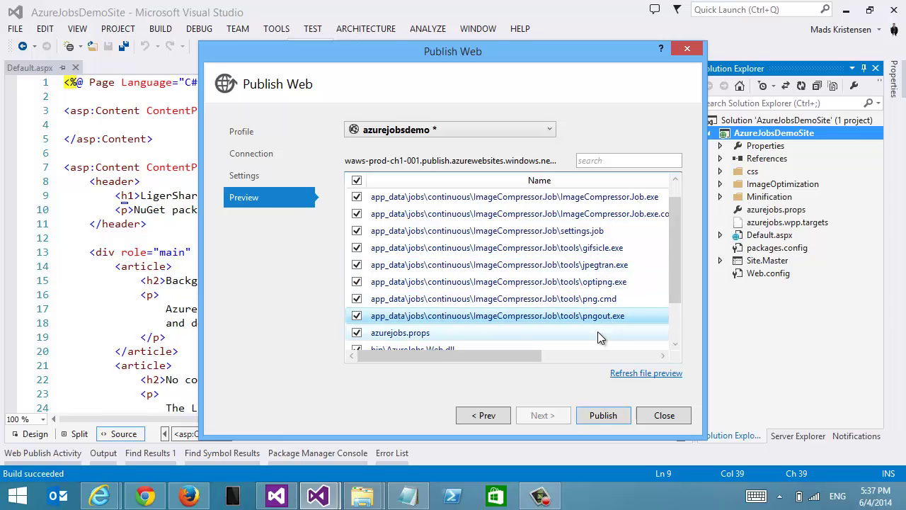
click(602, 416)
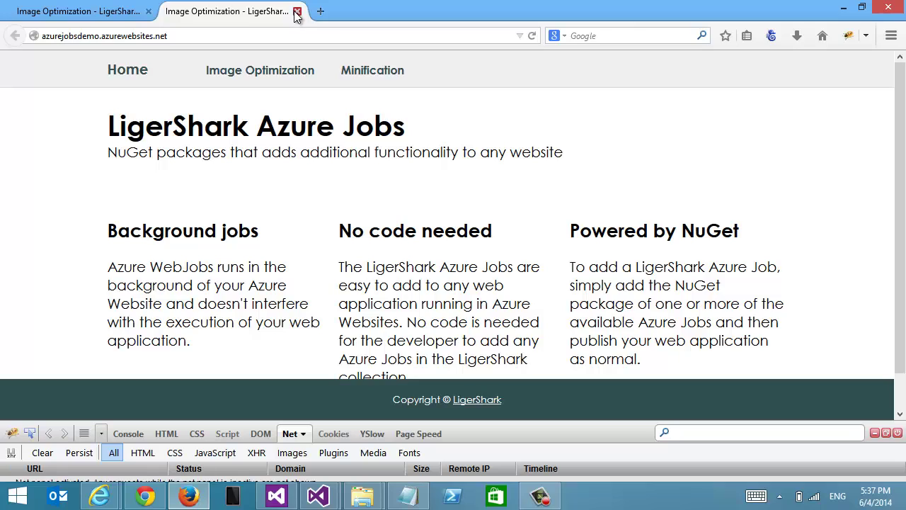
Close the duplicate Firefox tab and switch to the azurejobsdemo Azure portal in Chrome.
click(297, 12)
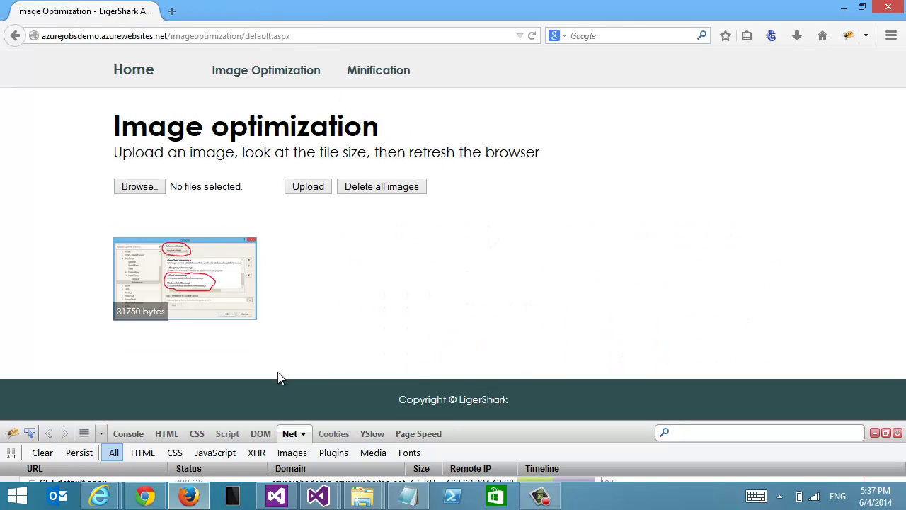
click(156, 496)
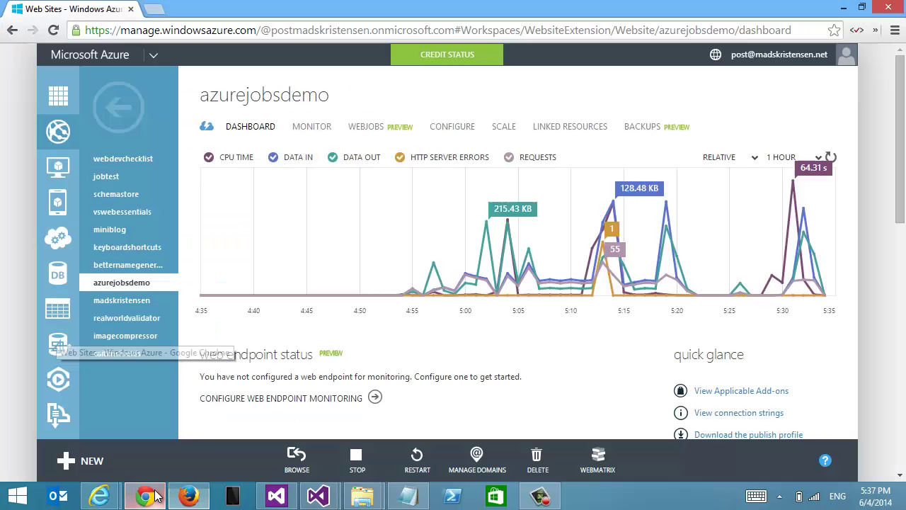
Check in WebJobs that ImageCompressor.Job runs continuously, then return to the Firefox site.
click(373, 128)
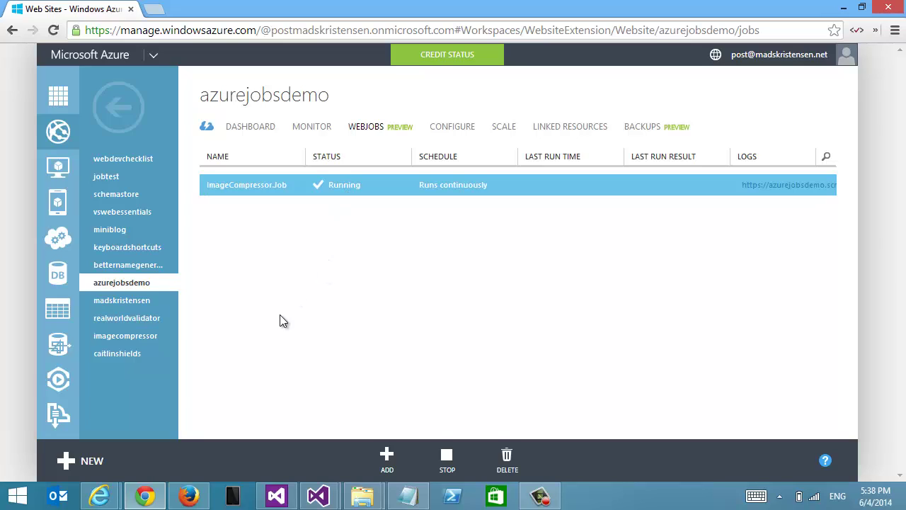
click(188, 495)
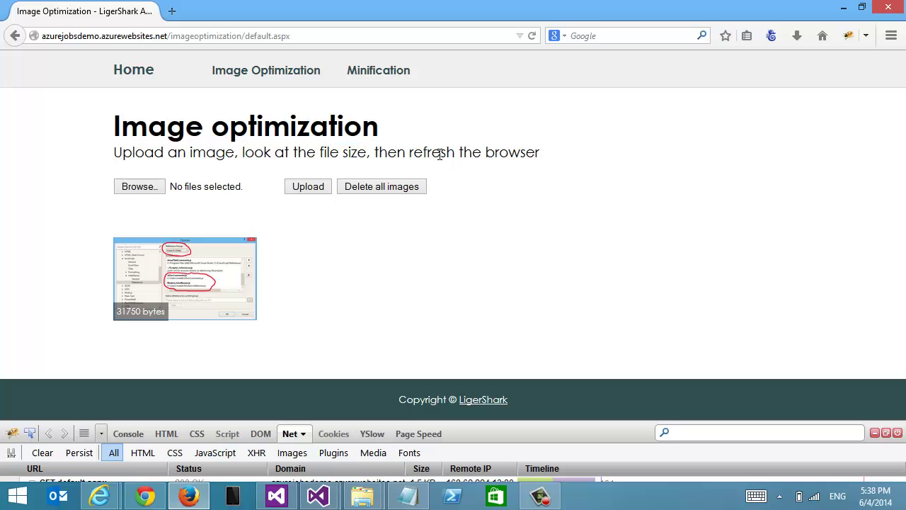
Refresh the page and inspect the Net panel, confirming the image dropped to 25661 bytes.
key(F5)
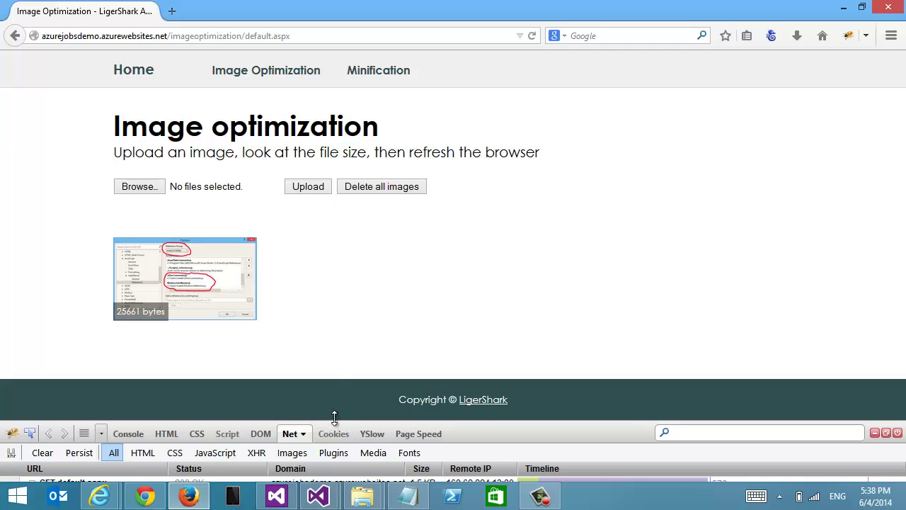
drag(334, 418, 351, 285)
mouse_move(413, 385)
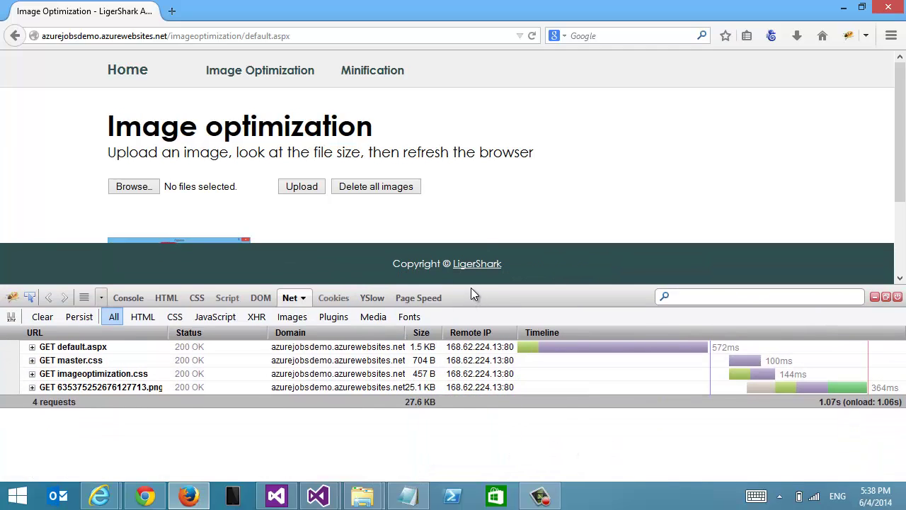
drag(472, 293, 470, 362)
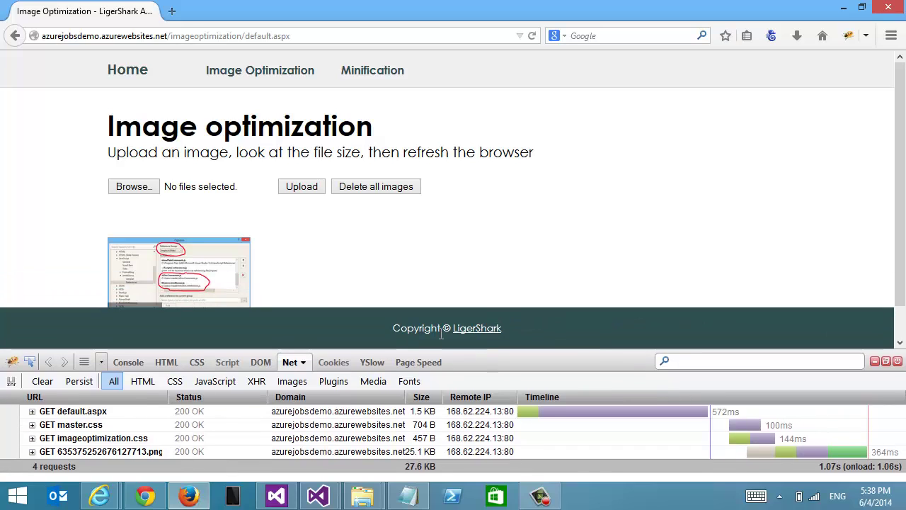
drag(556, 352, 557, 384)
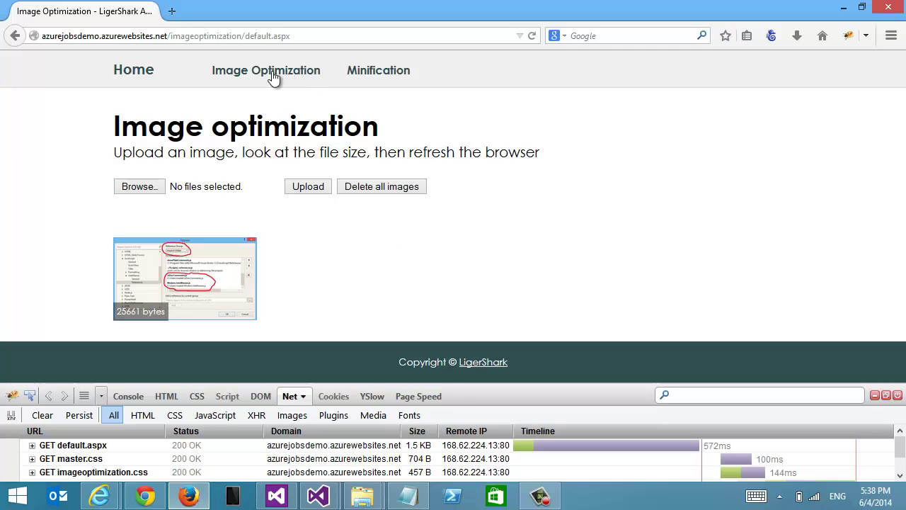
Upload avatar.jpg (1763 bytes) and refresh the page to see its compressed size.
click(152, 192)
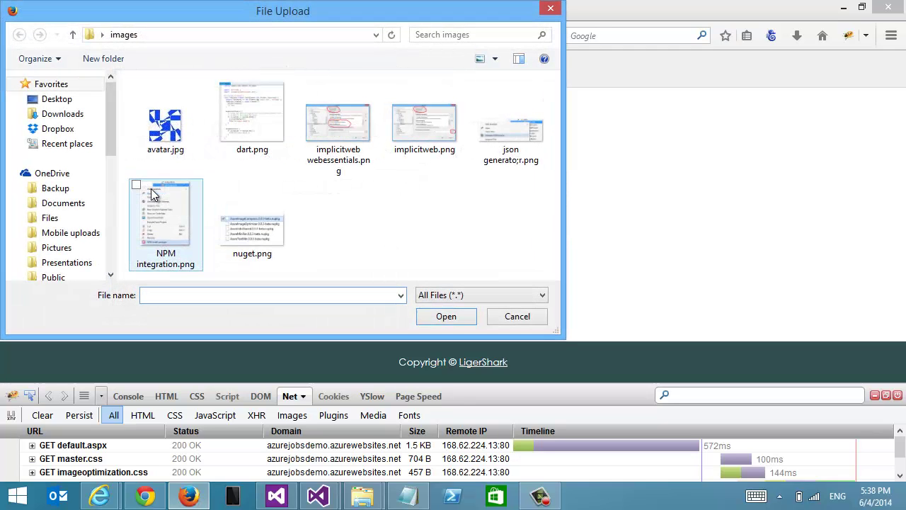
double_click(168, 135)
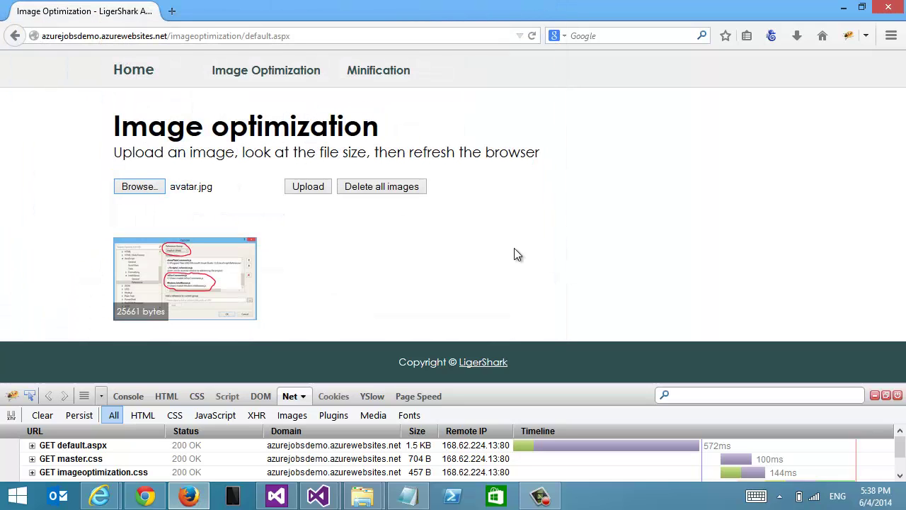
click(300, 190)
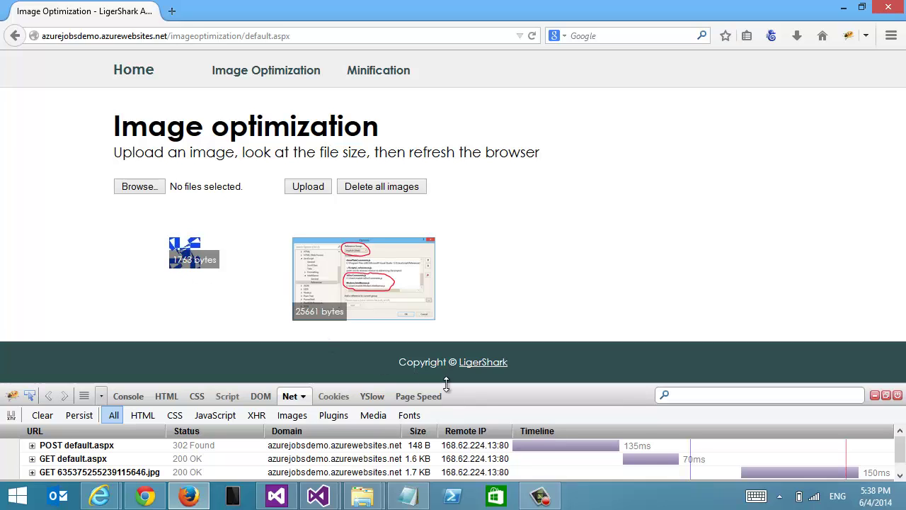
drag(453, 383, 472, 355)
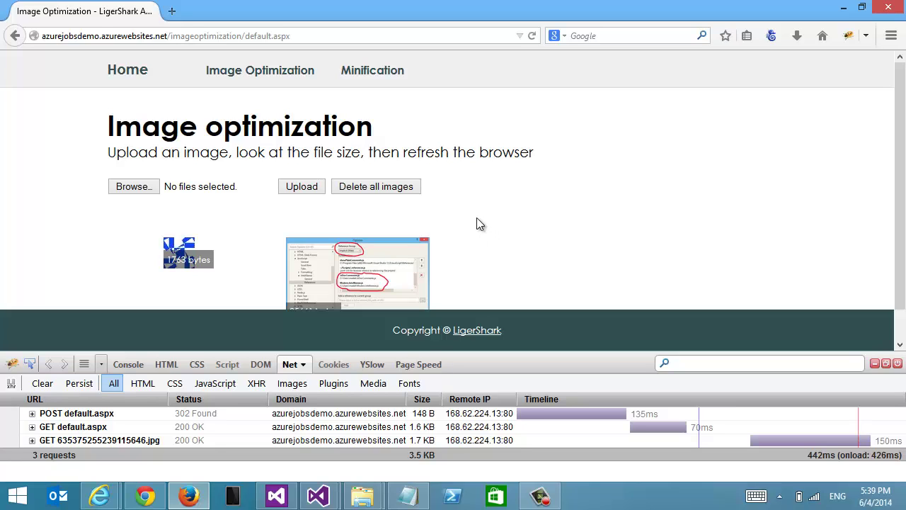
key(F5)
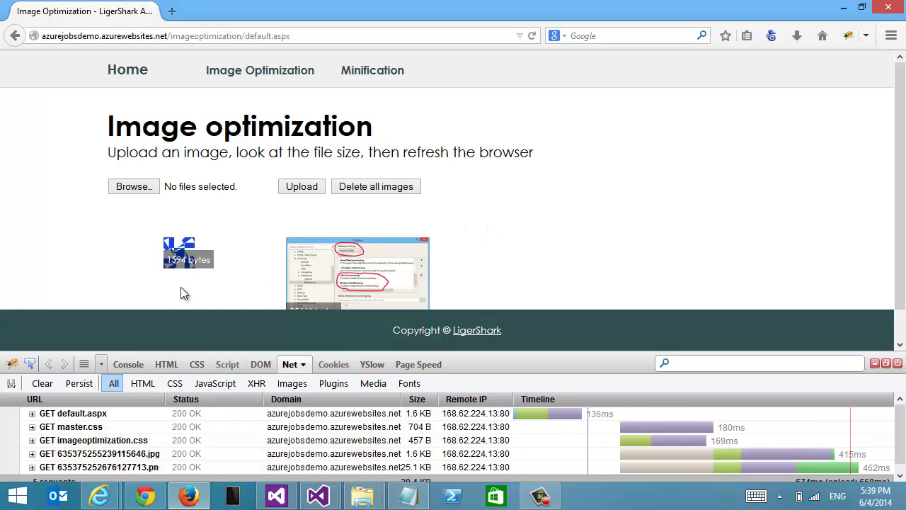